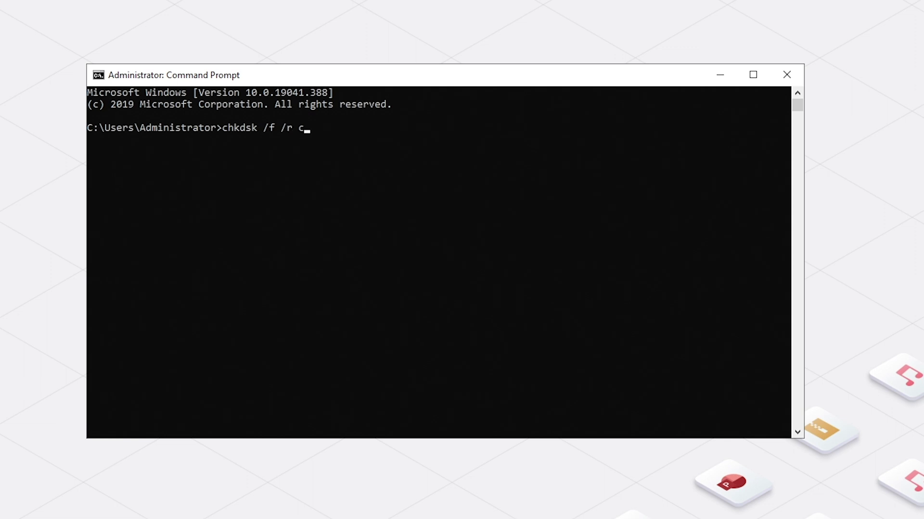
Run chkdsk /f /r c: in the administrator Command Prompt to check drive C.
key(Return)
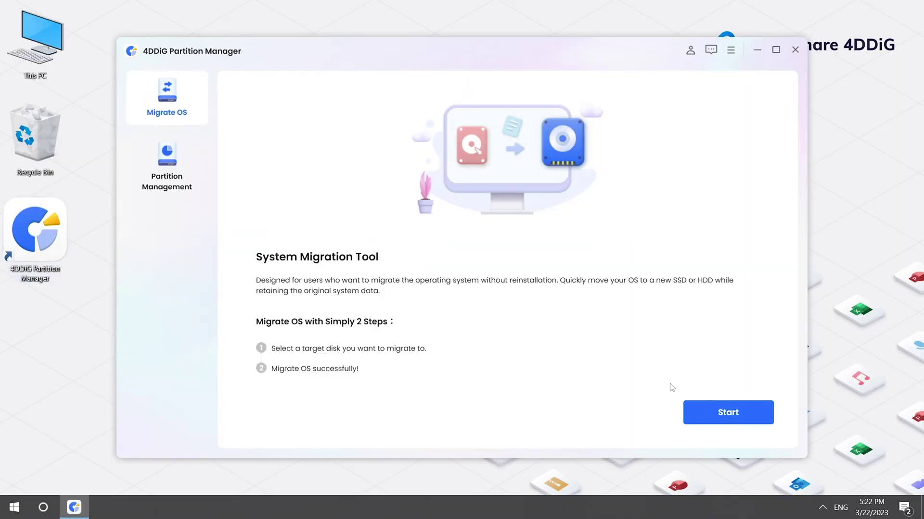
Start Migrate OS to the 447.1 GB Disk 1, confirming the target disk will be overwritten.
click(706, 410)
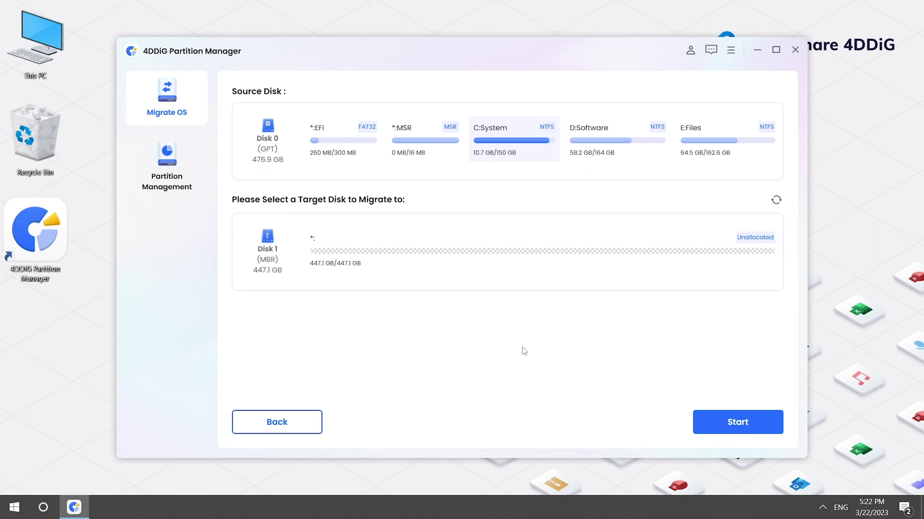
click(445, 268)
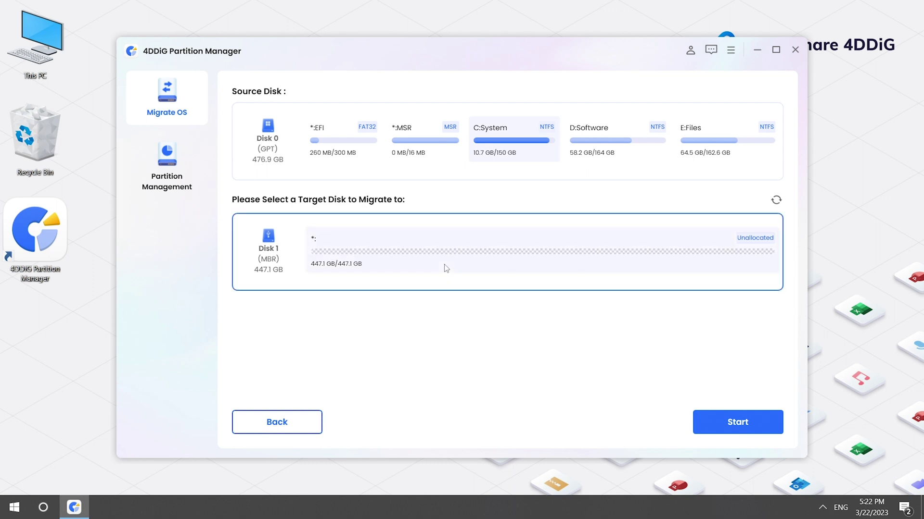
click(739, 424)
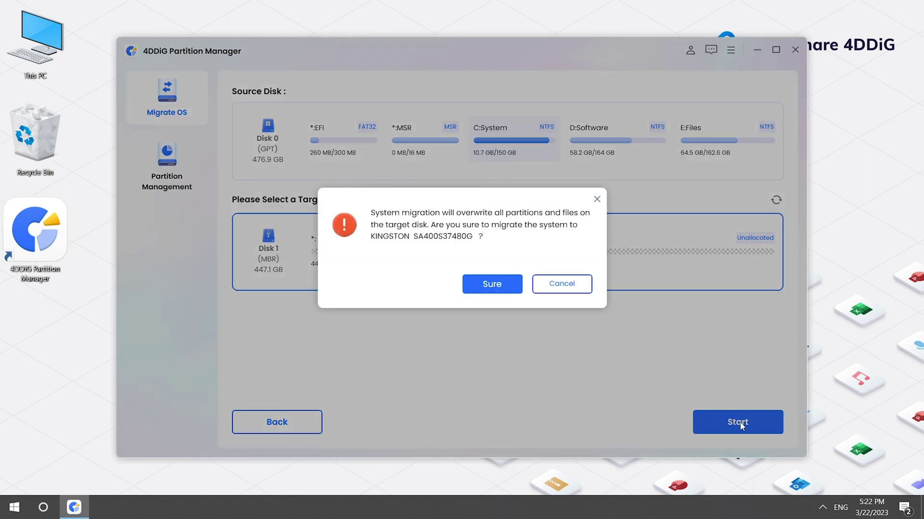
click(503, 287)
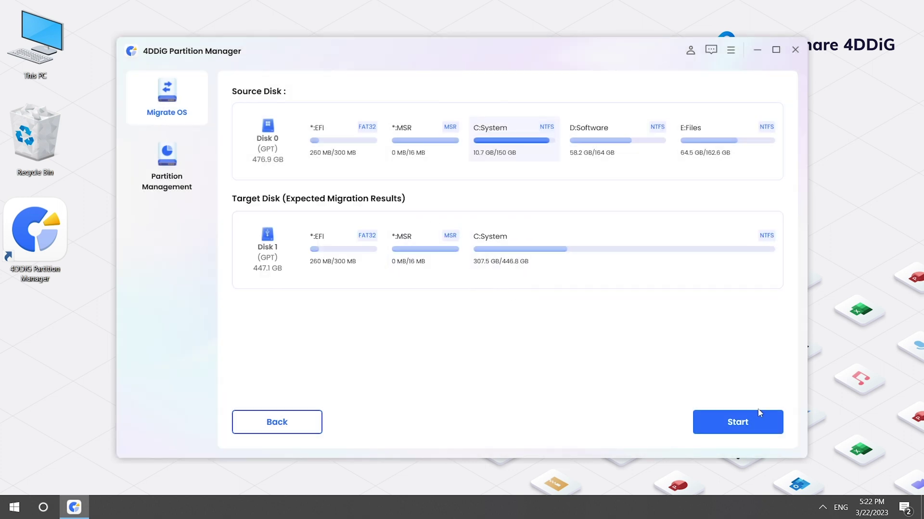
click(755, 430)
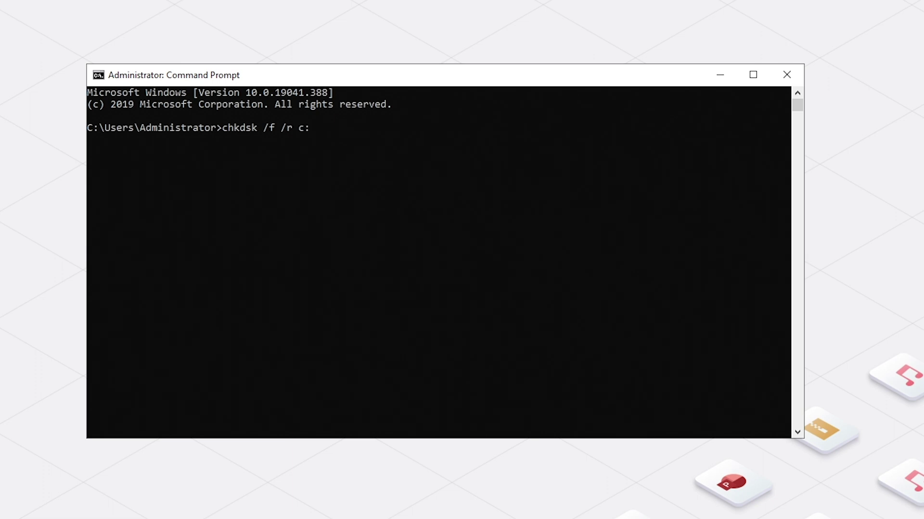
Run chkdsk /f /r c:, then chkdsk /f /r /x, answering Y to schedule the check at next restart.
key(Return)
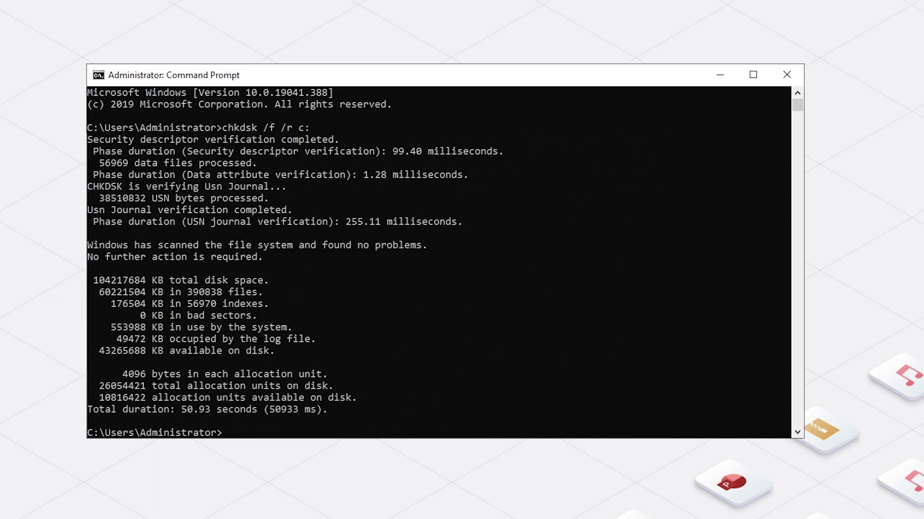
text(chk)
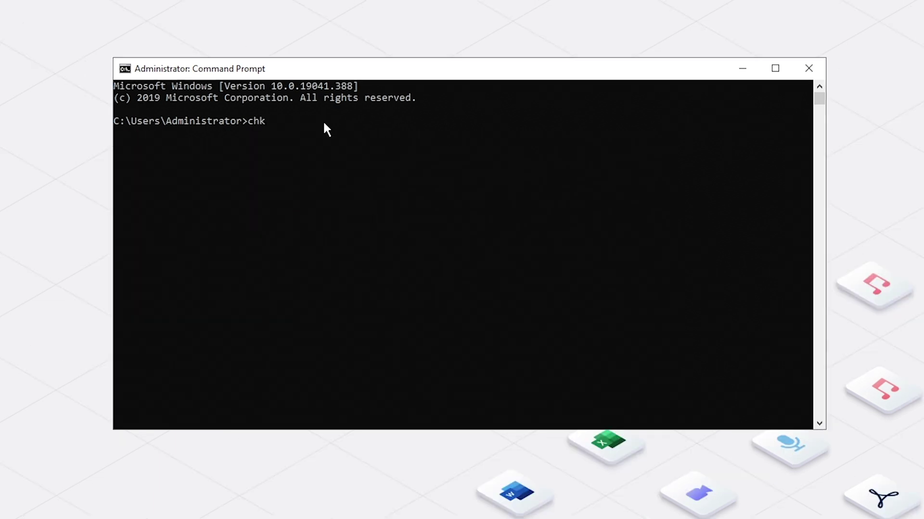
text(dsk /f /r /)
text(x)
key(Return)
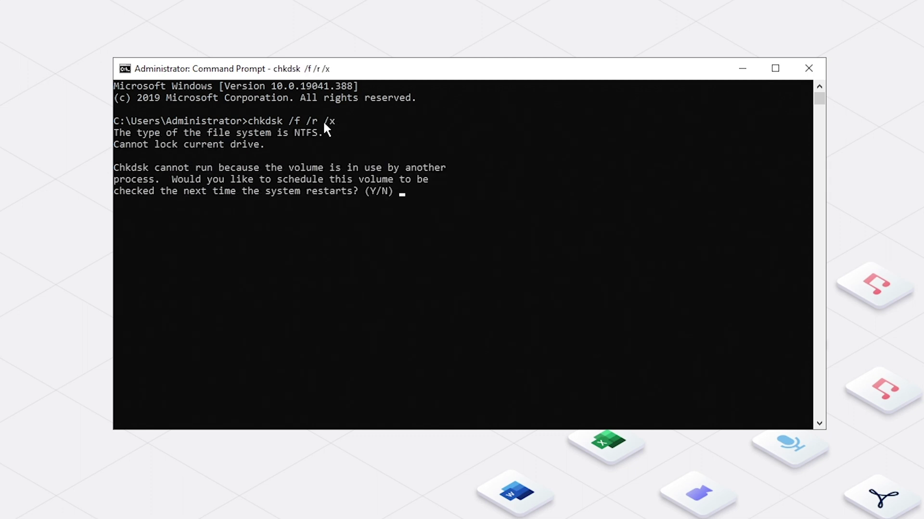
text(y)
key(Return)
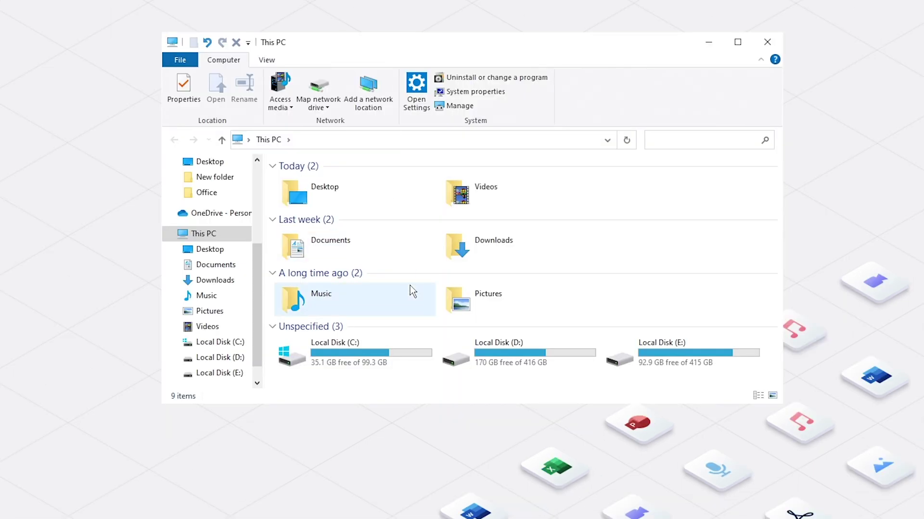
Show the Tools page of Local Disk (C:) Properties from File Explorer.
right_click(393, 344)
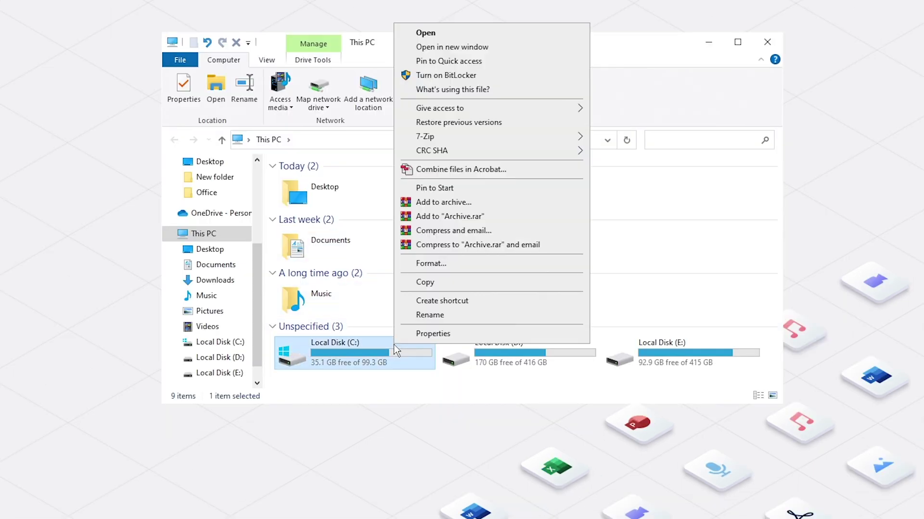
click(416, 332)
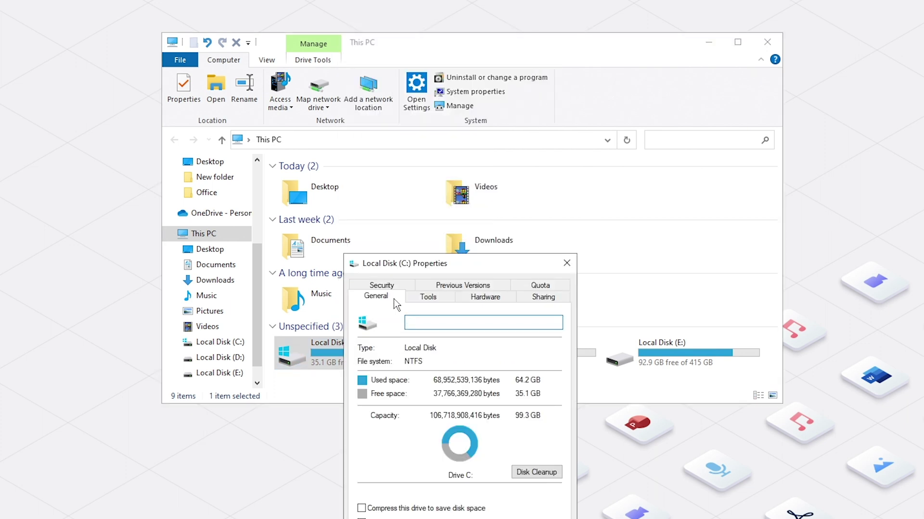
drag(433, 269, 438, 202)
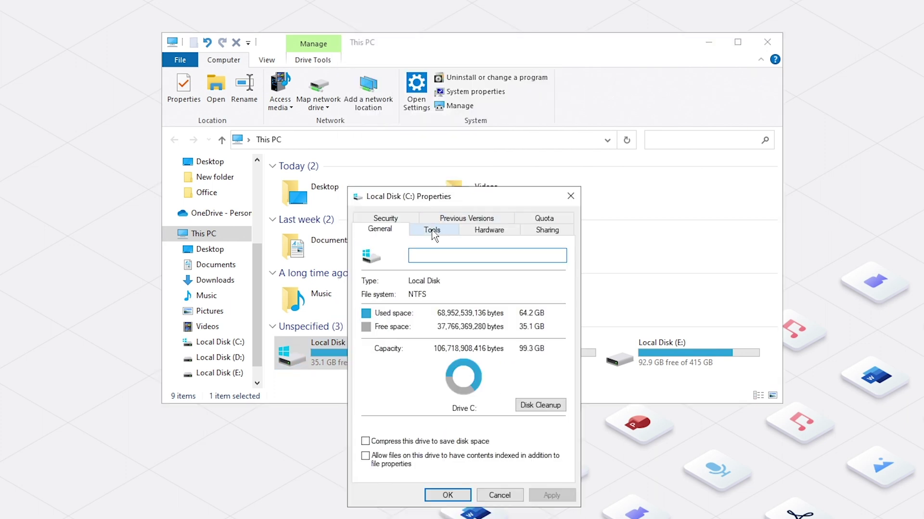
click(433, 230)
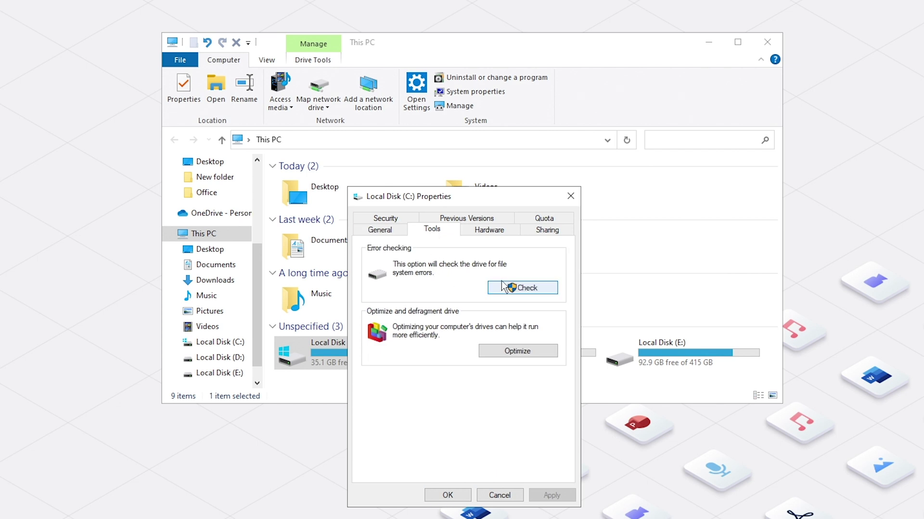
Run the error check on drive C, choosing Scan drive anyway.
click(521, 289)
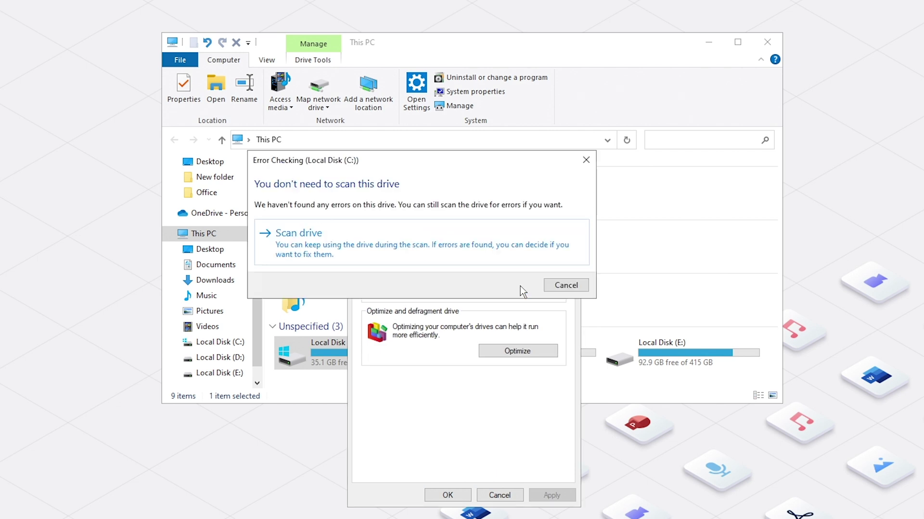
click(391, 250)
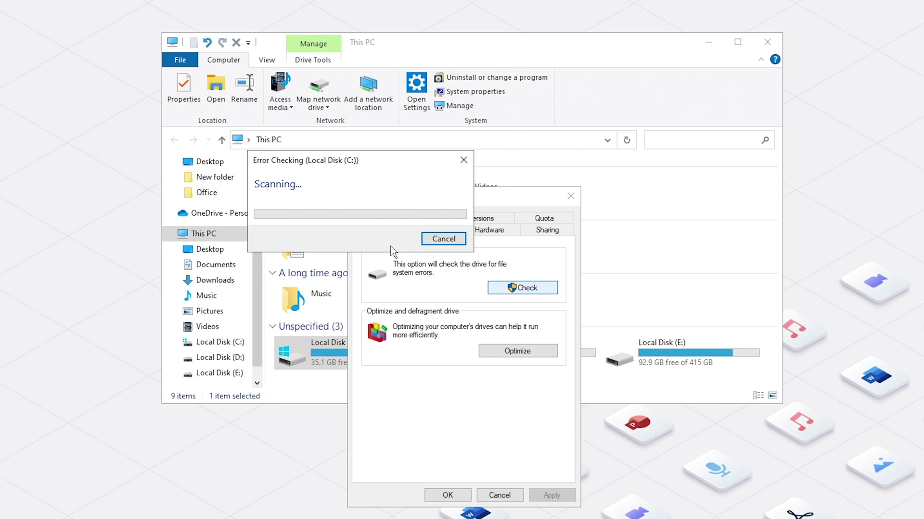